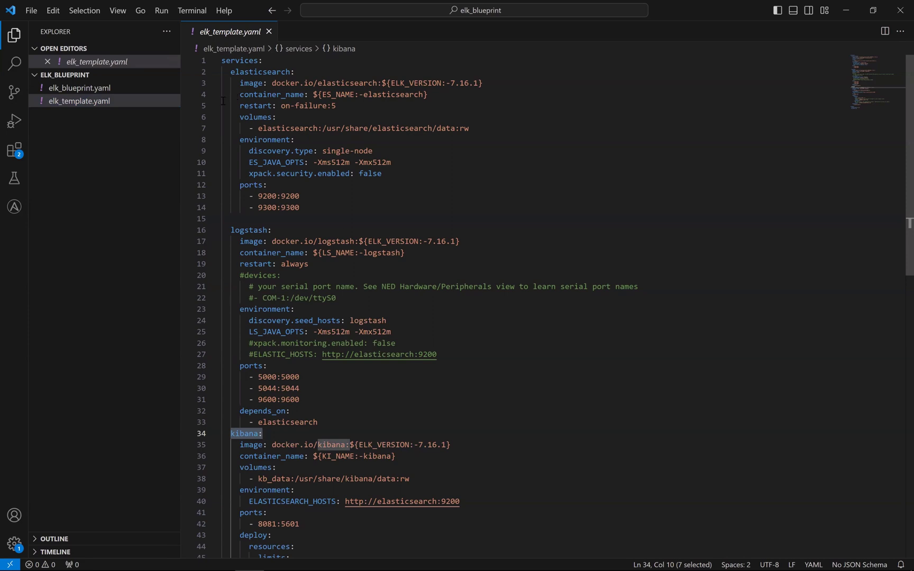
Open elk_blueprint.yaml and highlight its name, cpu_limit and memory_limit inputs for review.
click(91, 88)
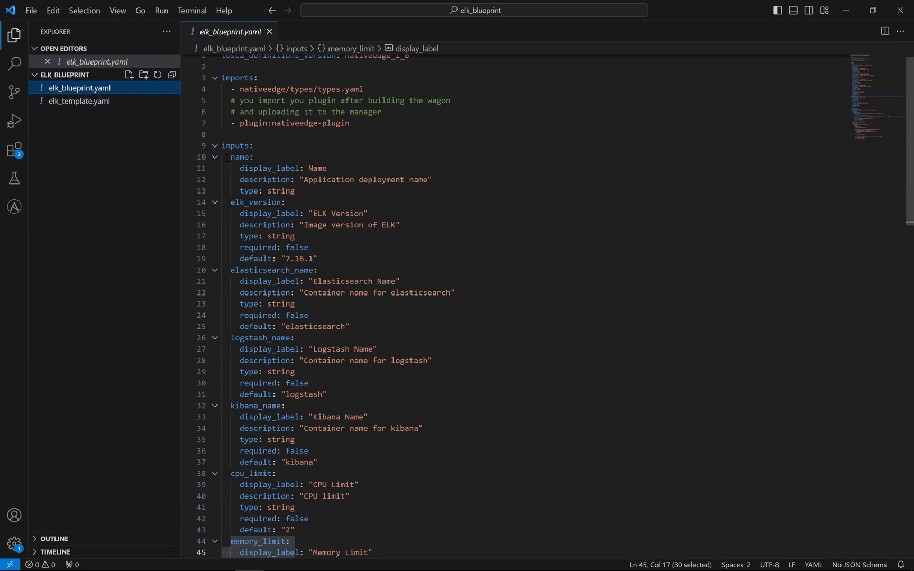
drag(226, 157, 255, 157)
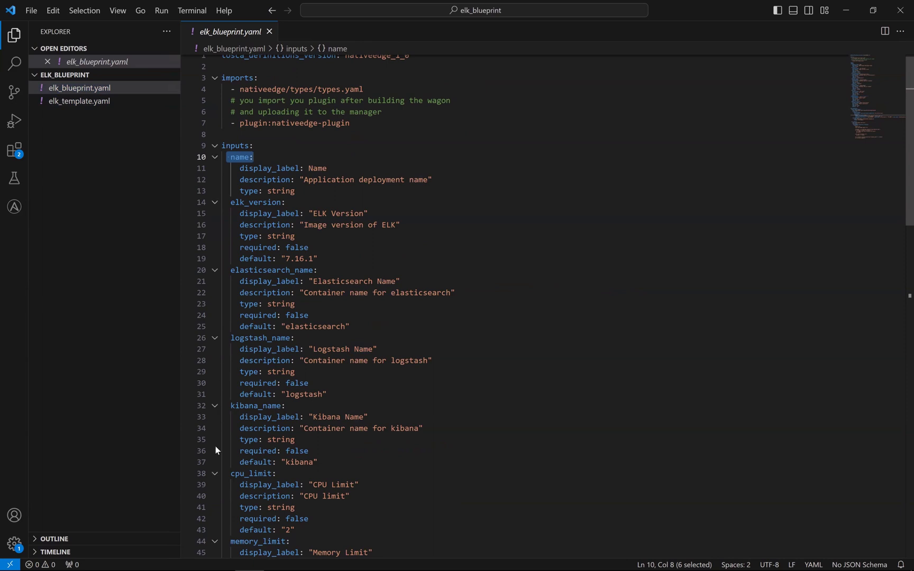
drag(227, 473, 276, 474)
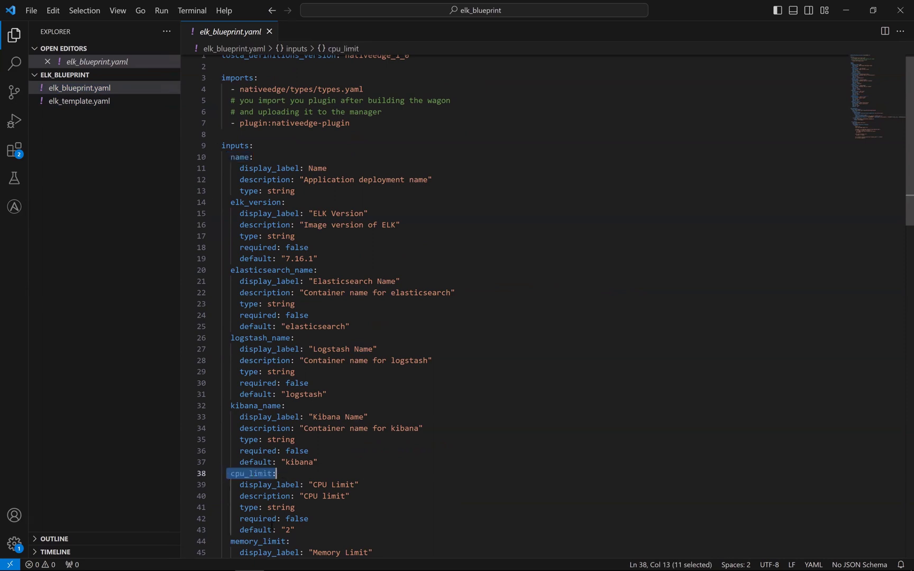
drag(226, 542, 289, 542)
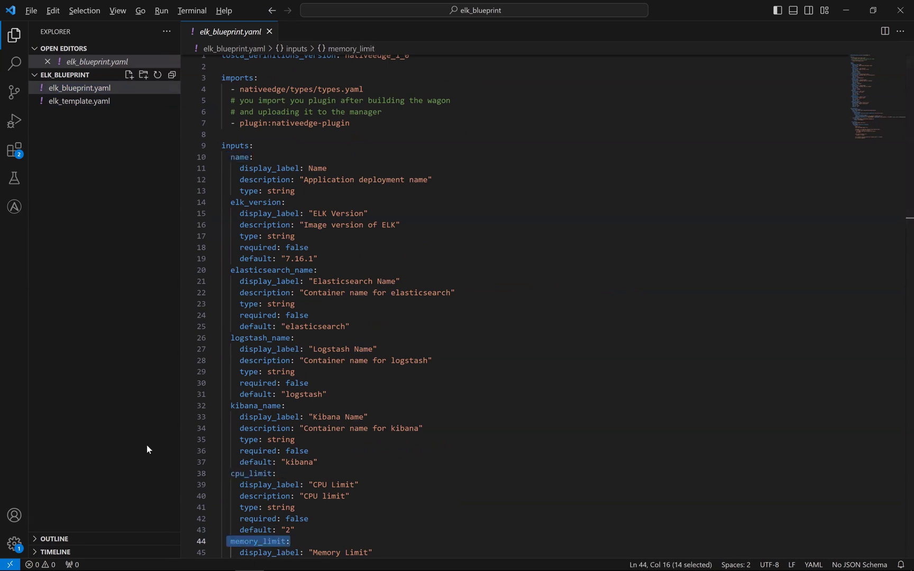
Switch to Dell NativeEdge in the browser and start deploying the Demo-ELK blueprint from the catalog.
key(alt+Tab)
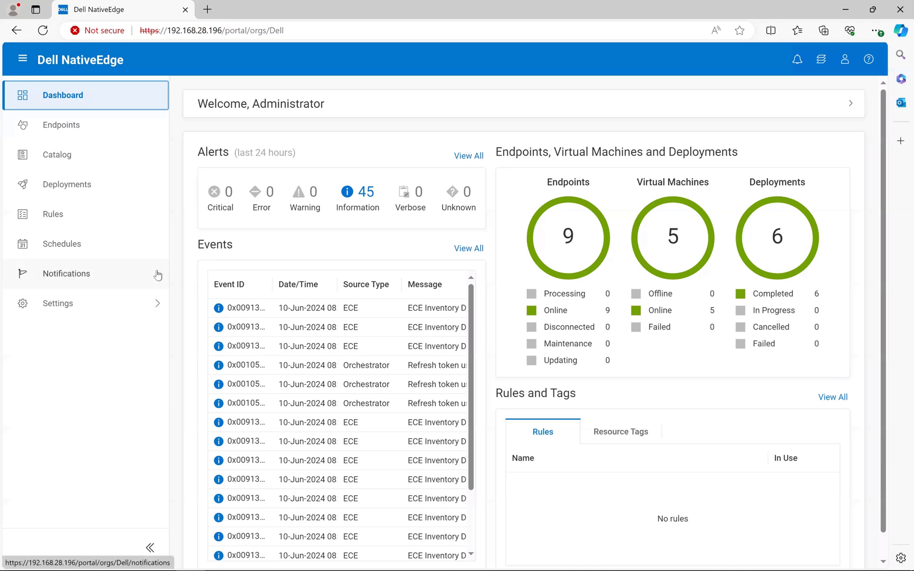
click(146, 166)
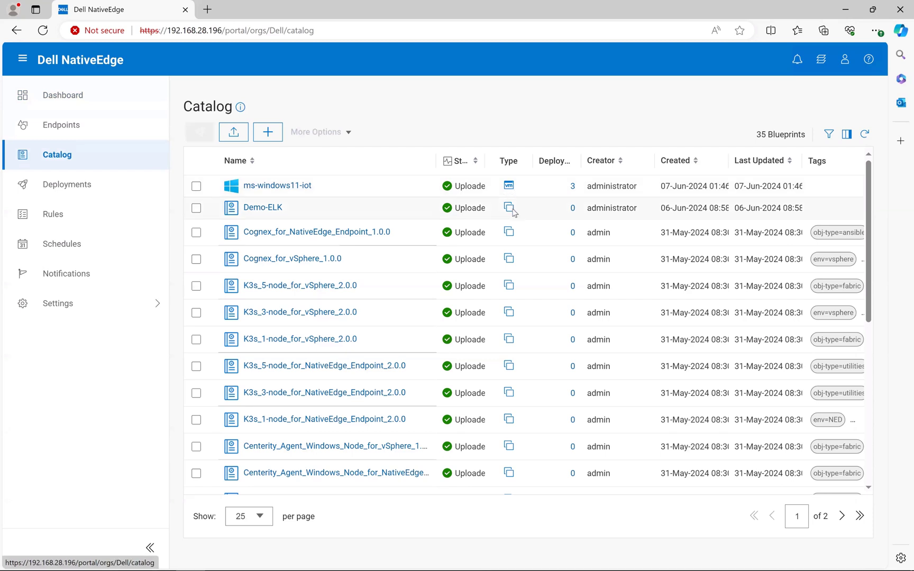
mouse_move(512, 210)
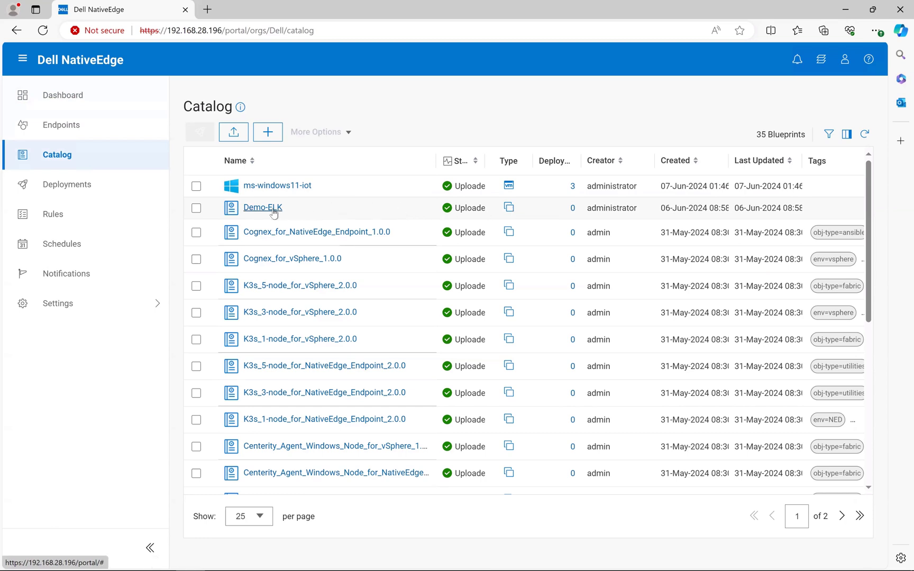
click(196, 208)
click(197, 133)
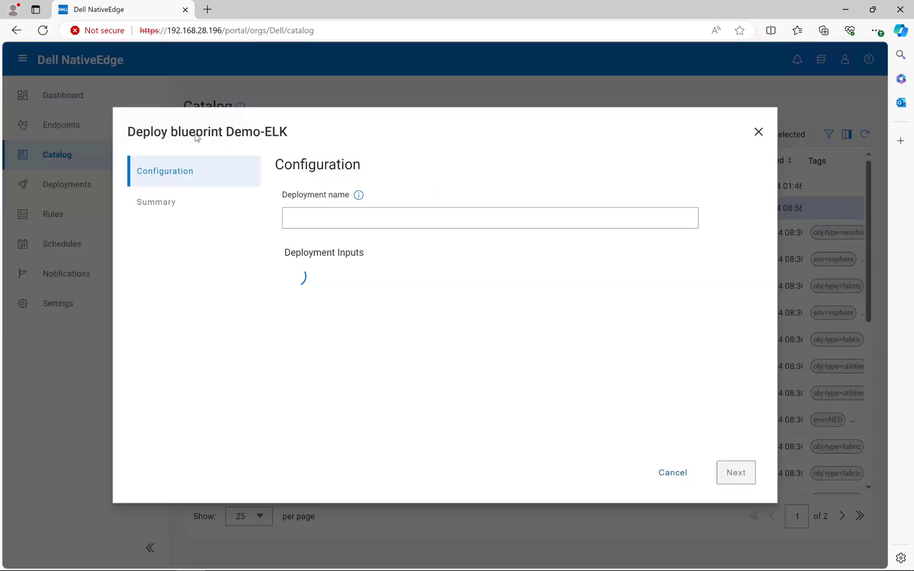
Enter Demo-ELK as both the deployment name and the Name input, keep the optional defaults, and continue to the deployment targets.
click(333, 216)
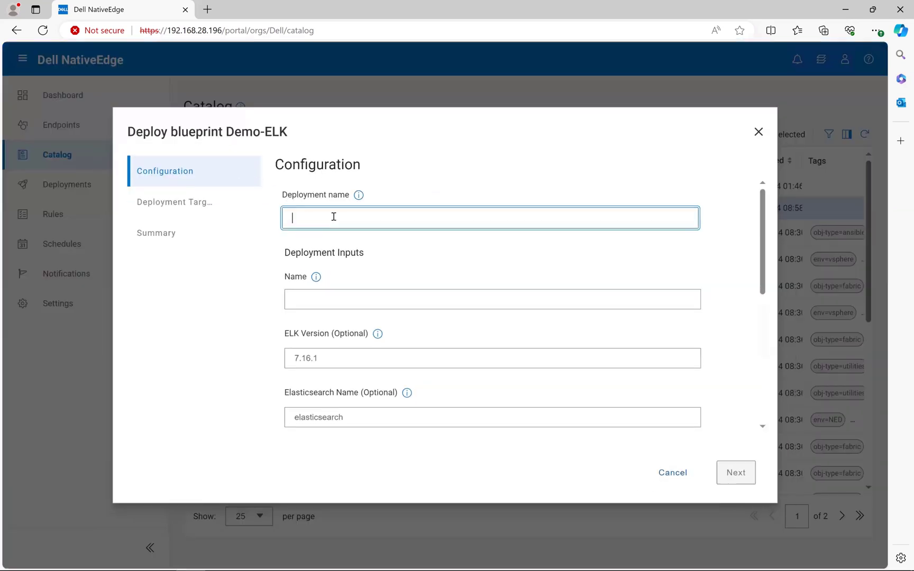
text(Demo-ELK)
key(Tab)
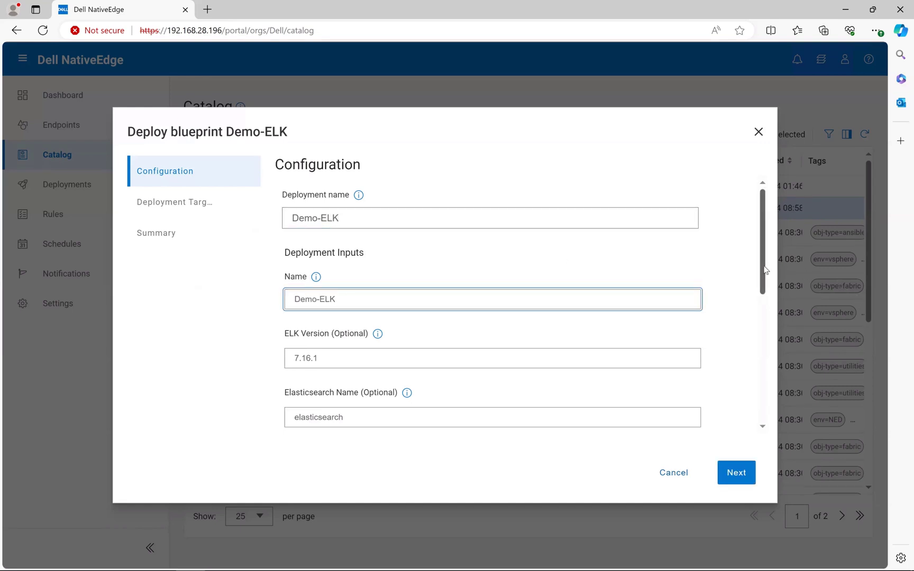
drag(764, 273, 755, 405)
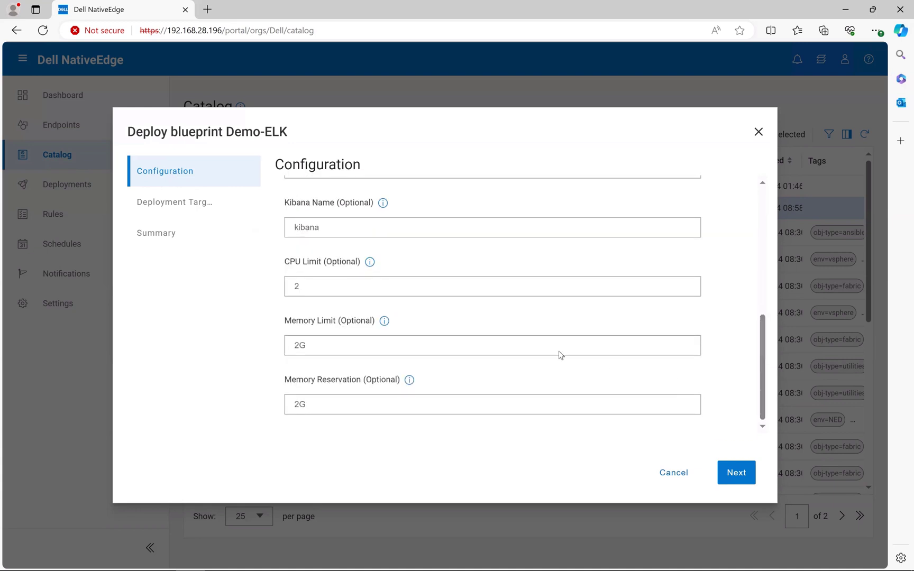
click(373, 286)
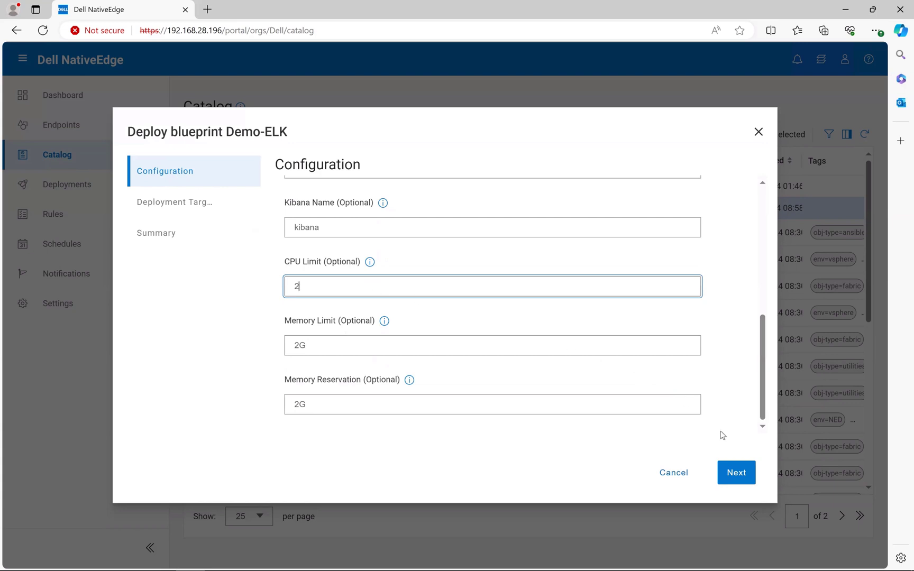
click(737, 476)
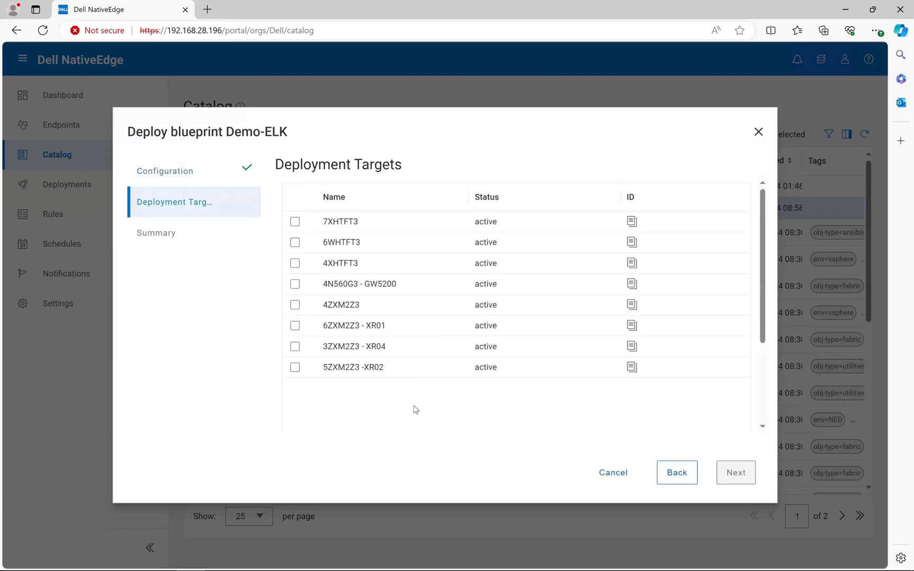
Choose 4ZXM2Z3, 5ZXM2Z3 -XR02 and 6ZXM2Z3 - XR01 as deployment targets and deploy the blueprint.
click(294, 304)
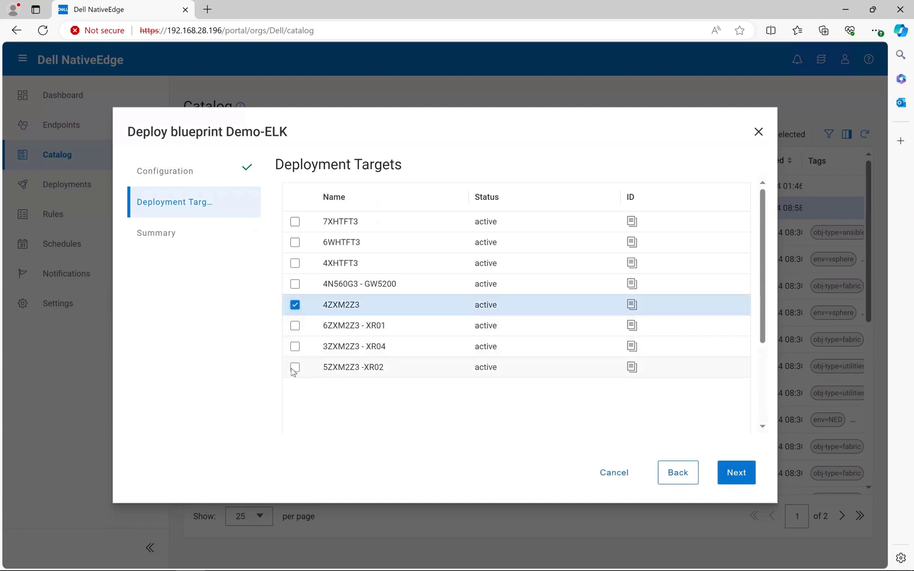
click(294, 367)
click(295, 325)
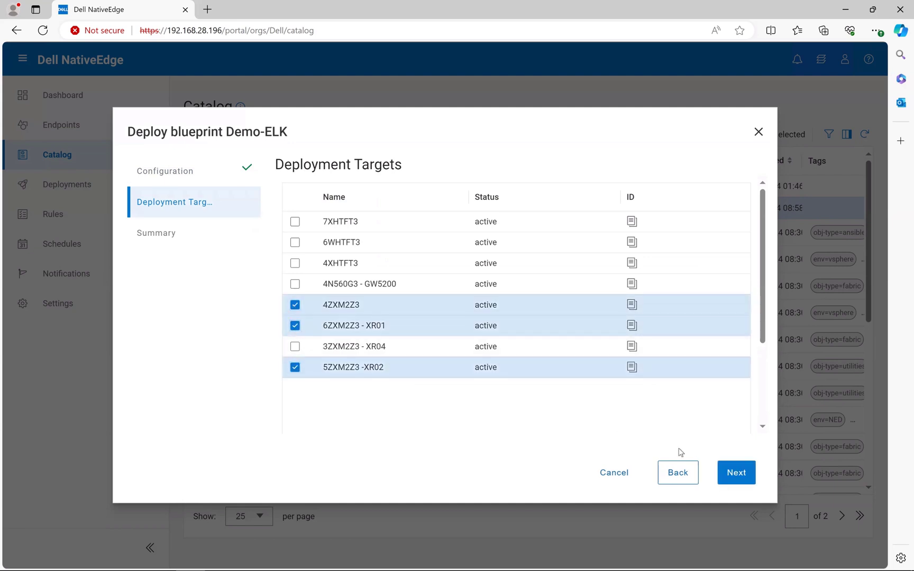
click(737, 473)
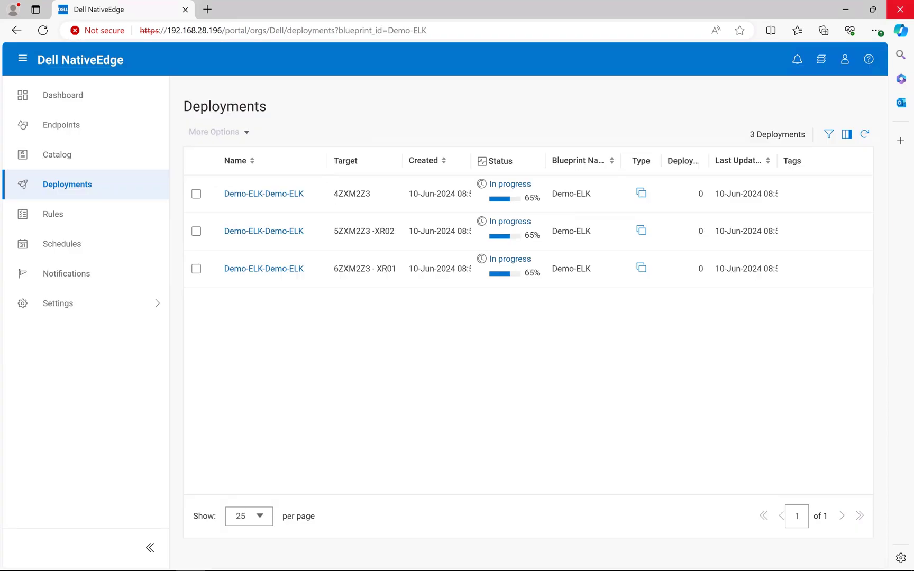
Review the logs and available actions of the Demo-ELK deployment on 4ZXM2Z3, and return to the list of all deployments.
click(273, 196)
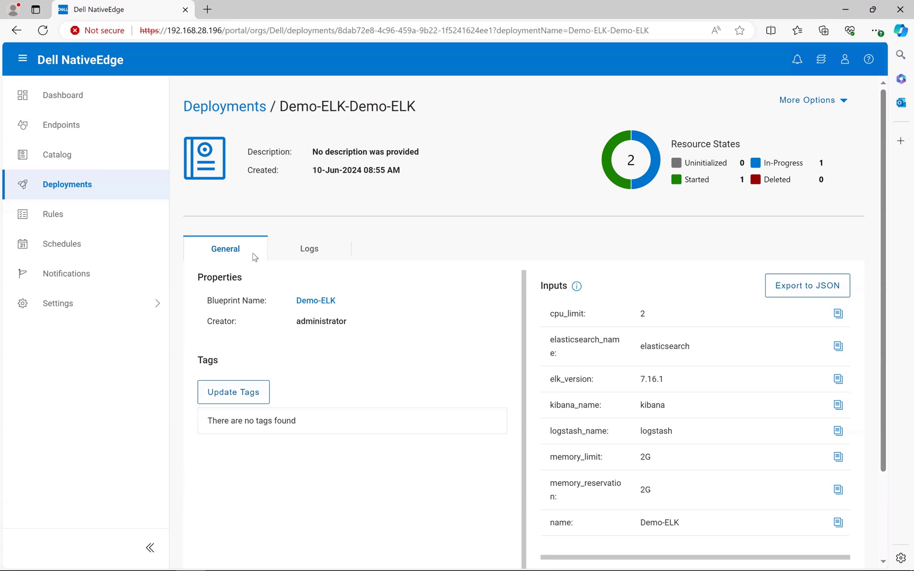
click(320, 254)
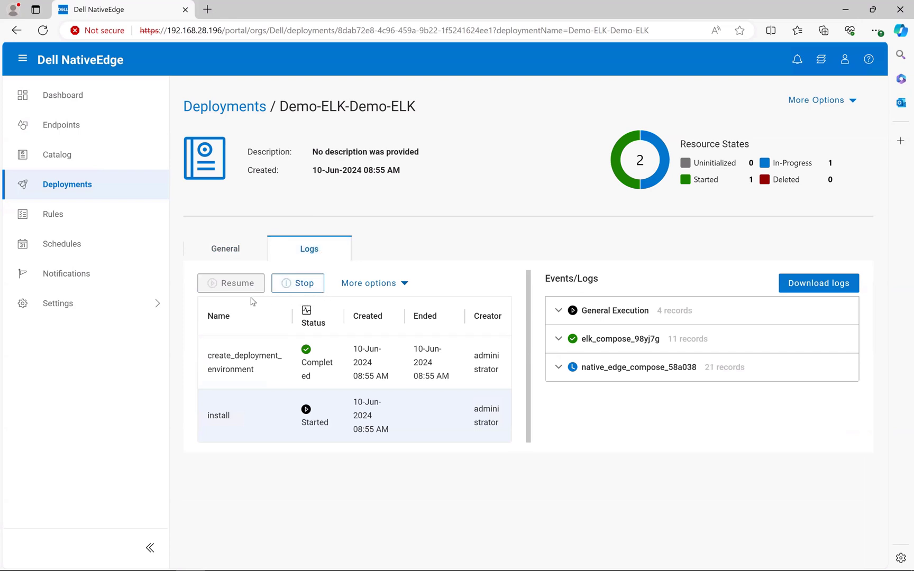
click(404, 285)
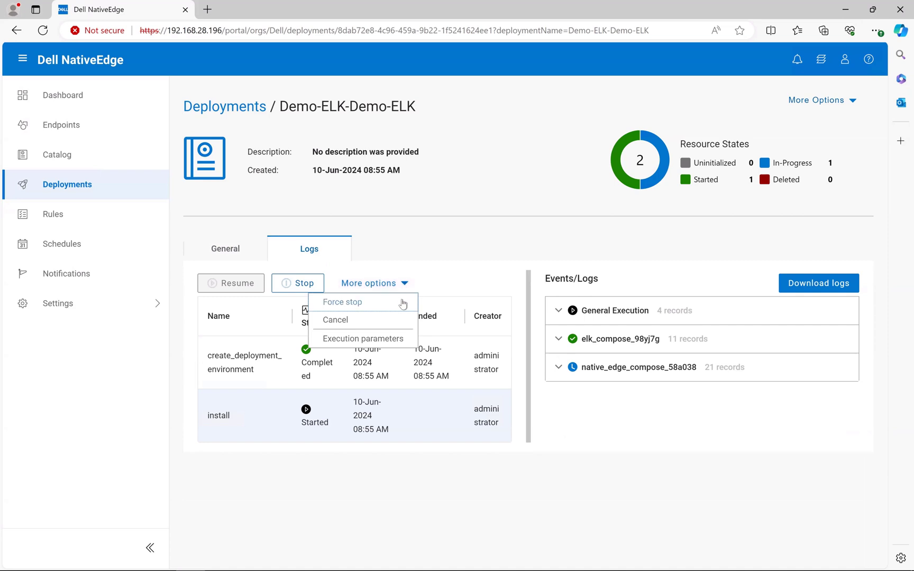
click(860, 105)
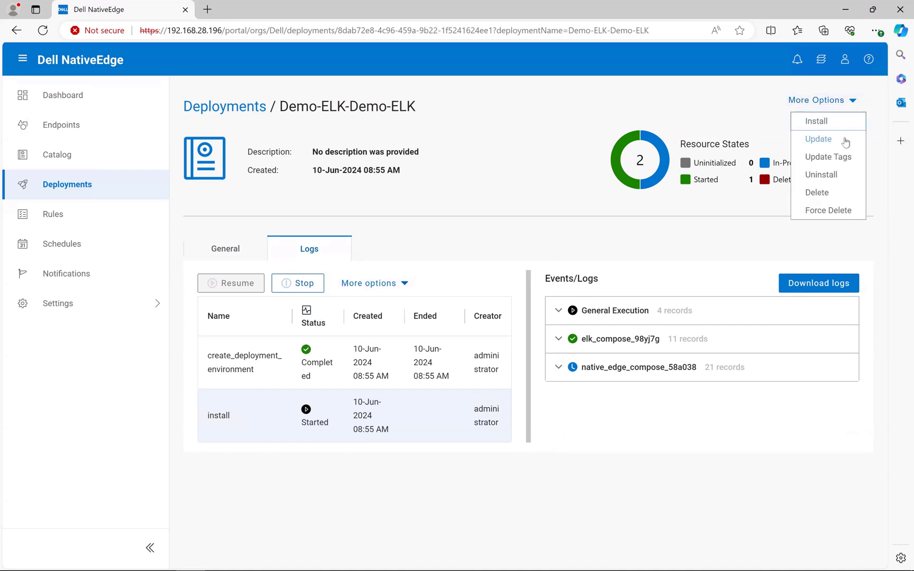
click(240, 108)
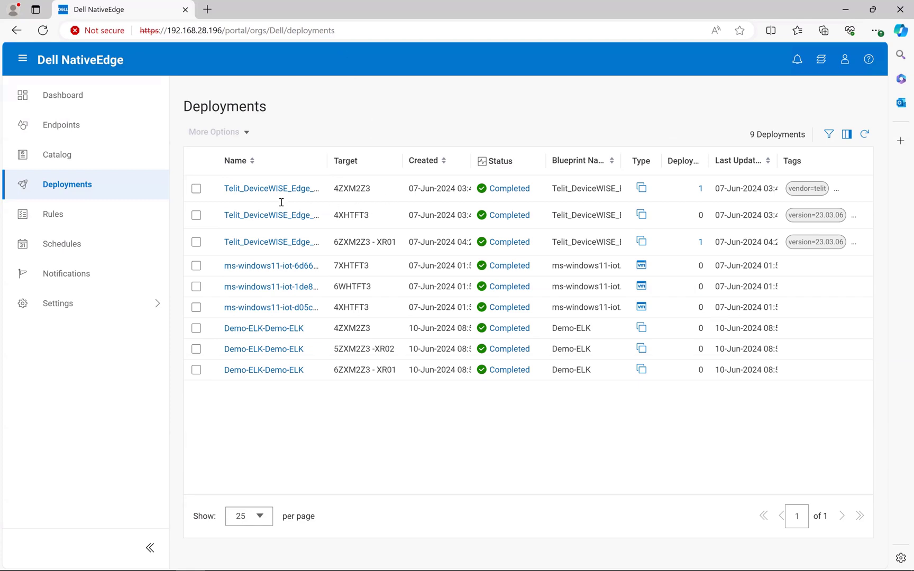
Open the WATER-TREATMENT endpoint and examine its virtual network segments.
click(64, 126)
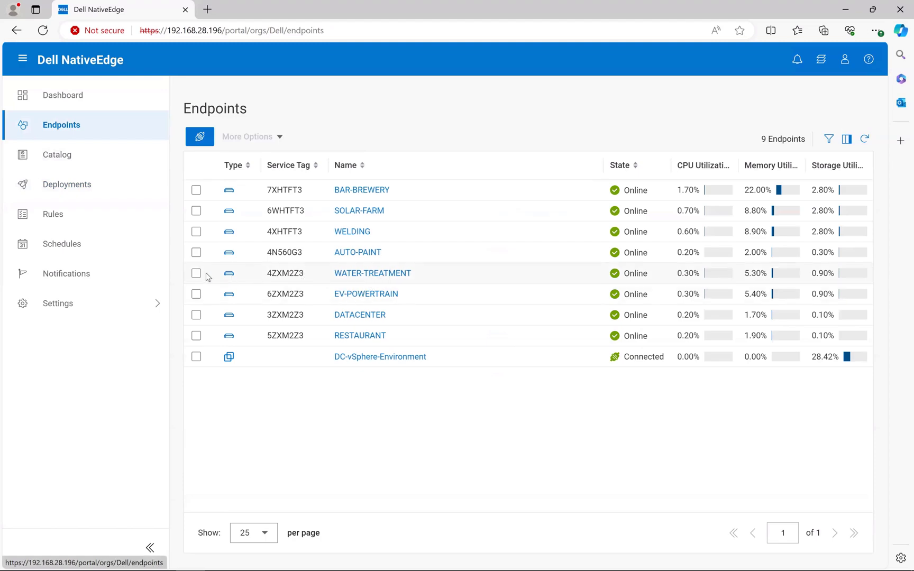
click(348, 276)
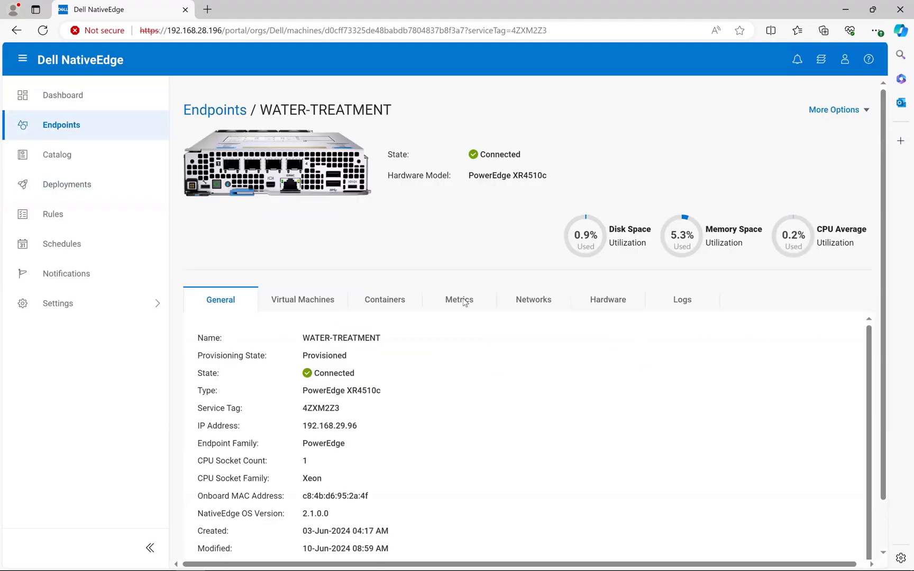
click(527, 303)
scroll(836, 500, down, 1)
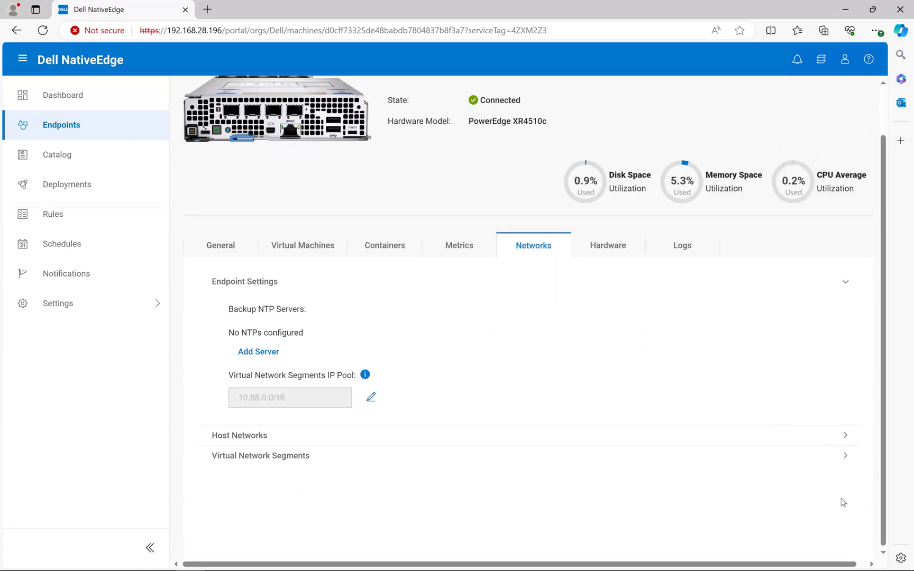
click(846, 458)
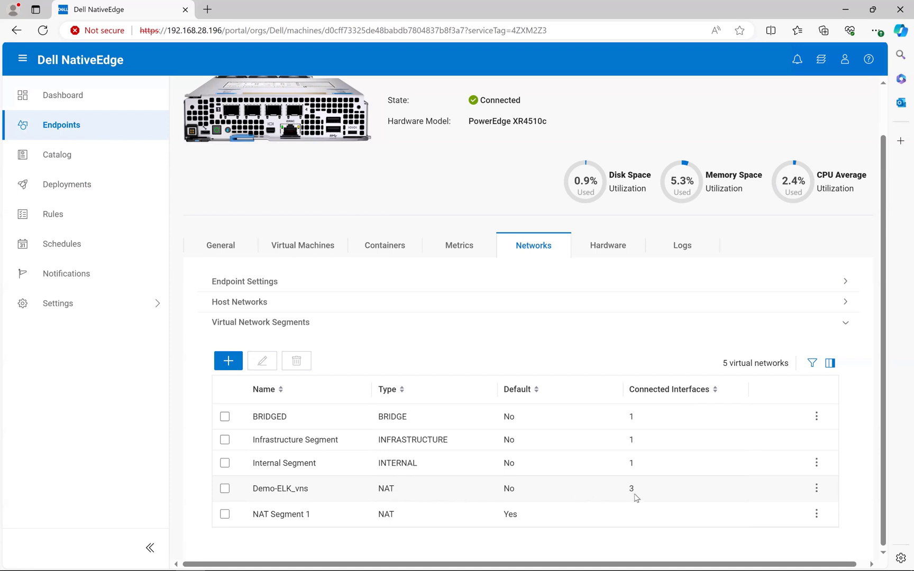
Examine the volumes and datastores in the WATER-TREATMENT endpoint's hardware storage.
click(612, 253)
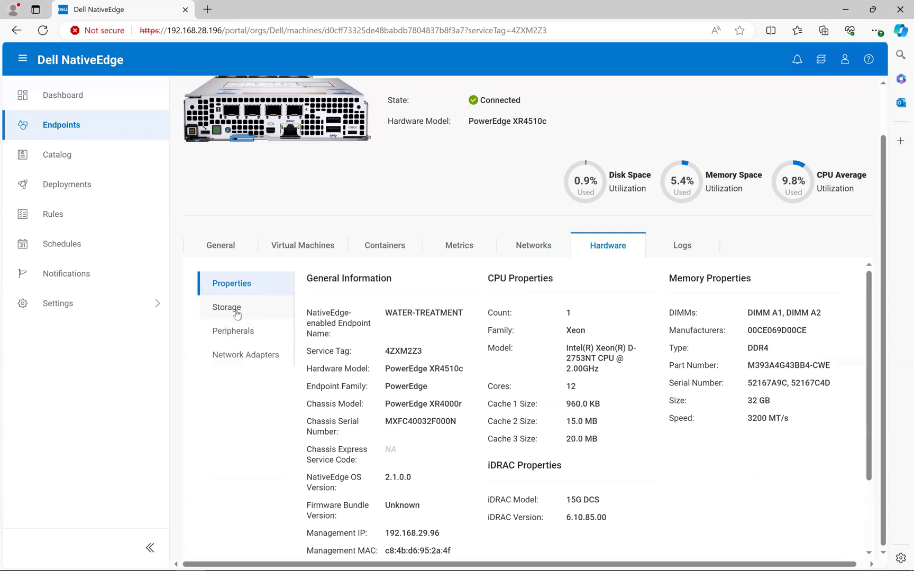
click(237, 315)
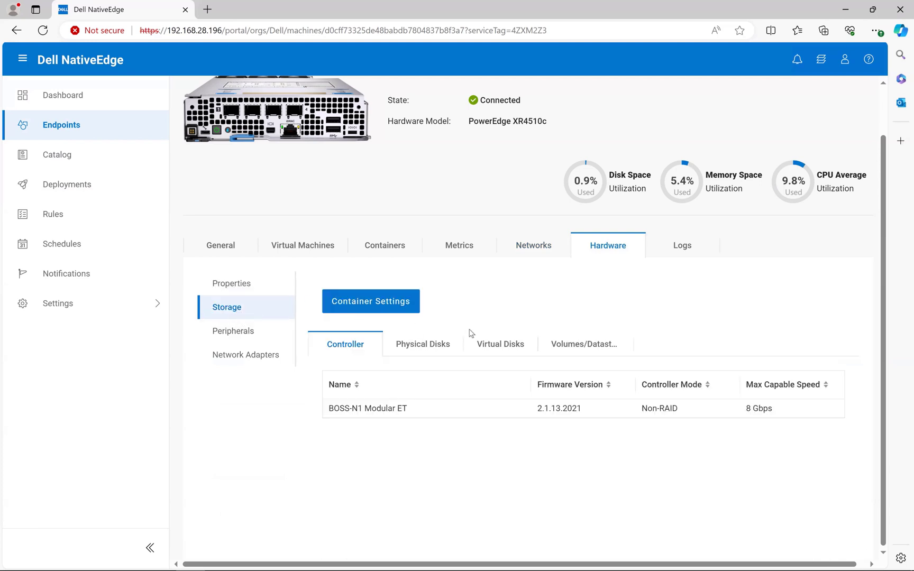
click(579, 353)
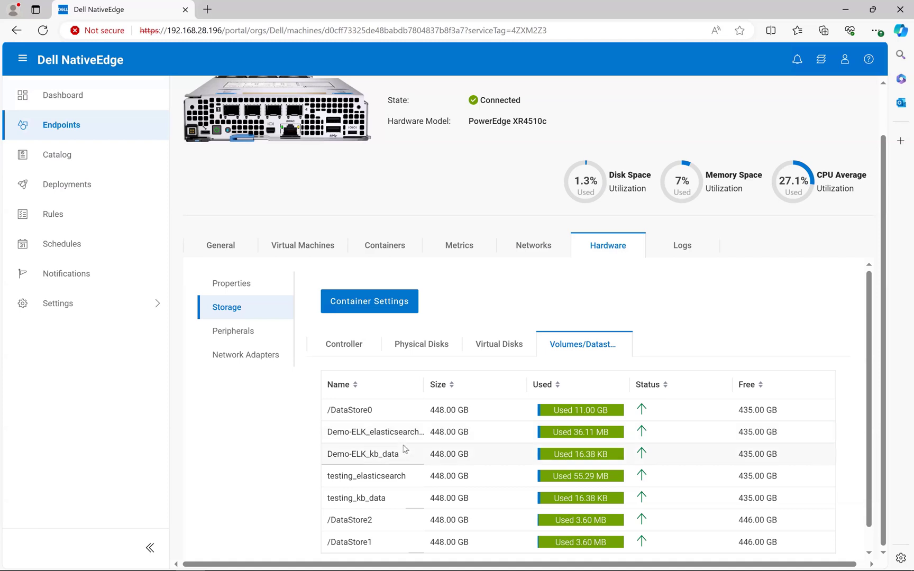
List the WATER-TREATMENT endpoint's containers, select kibana, and show its additional management actions.
click(385, 246)
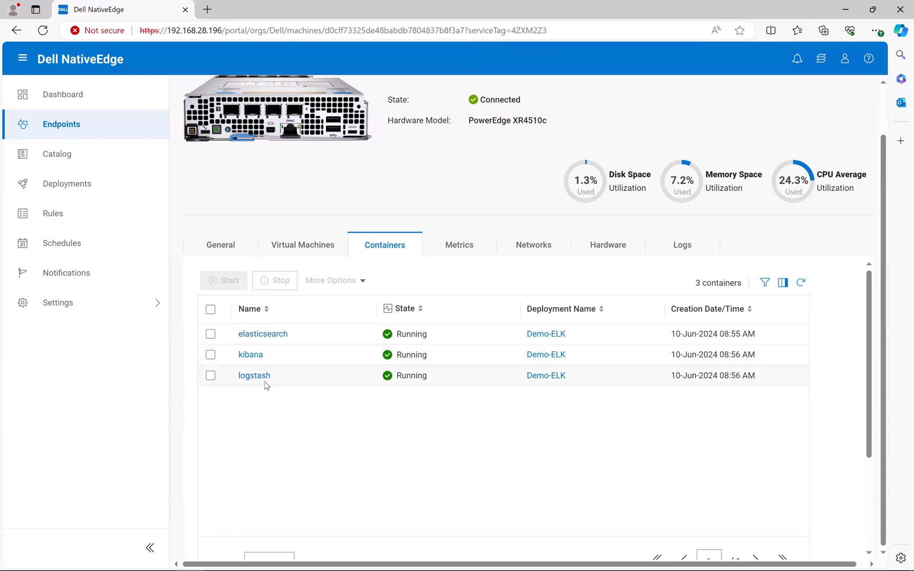
click(210, 355)
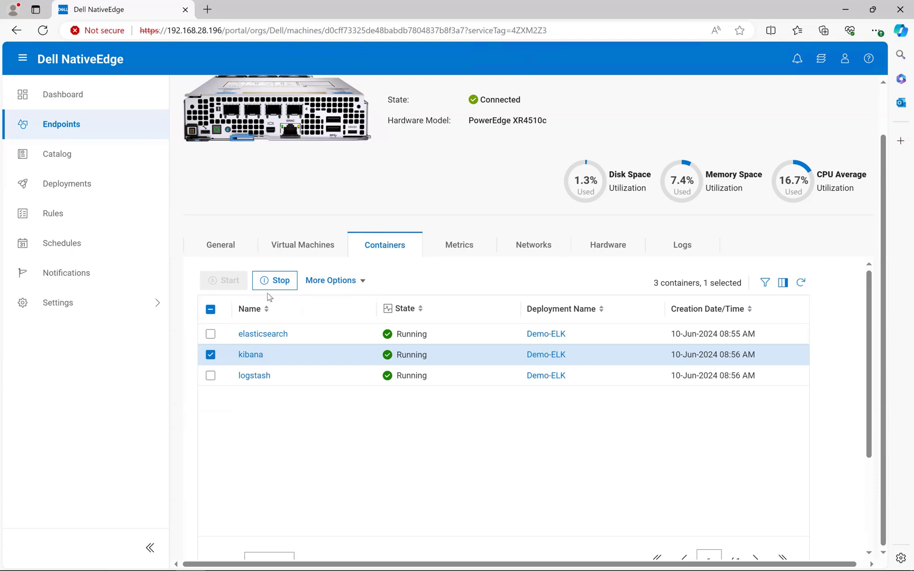
click(363, 283)
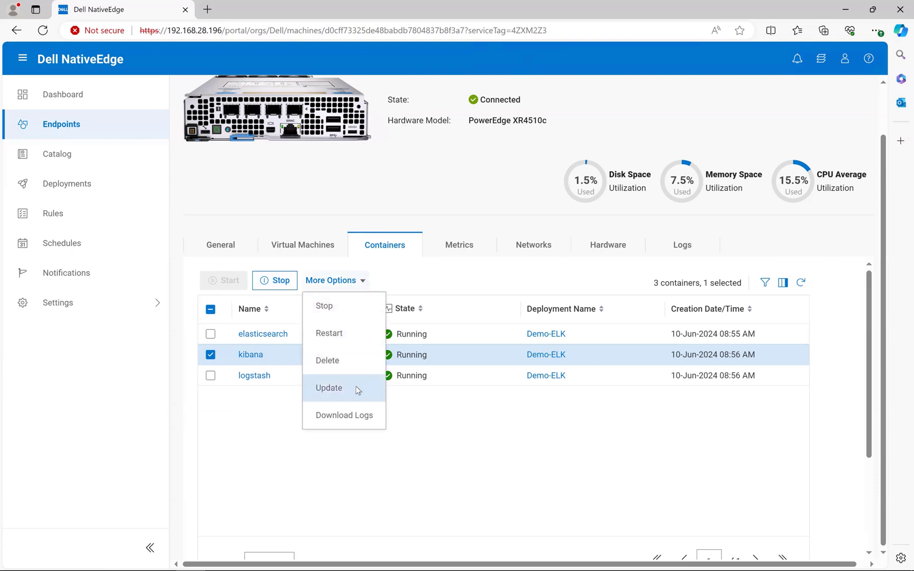
Connect to the kibana container's console as root with /bin/bash, run ls and top, and view the container's log.
click(257, 356)
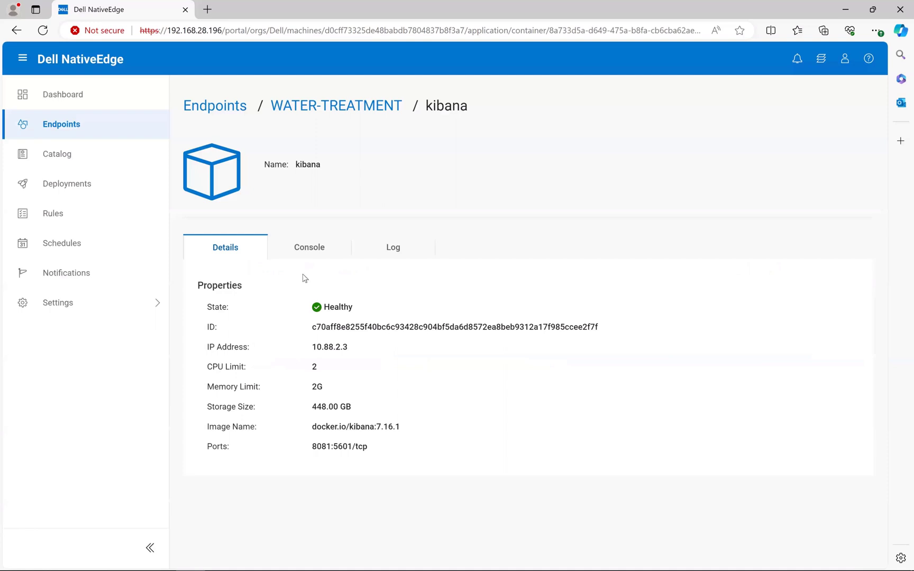
click(318, 253)
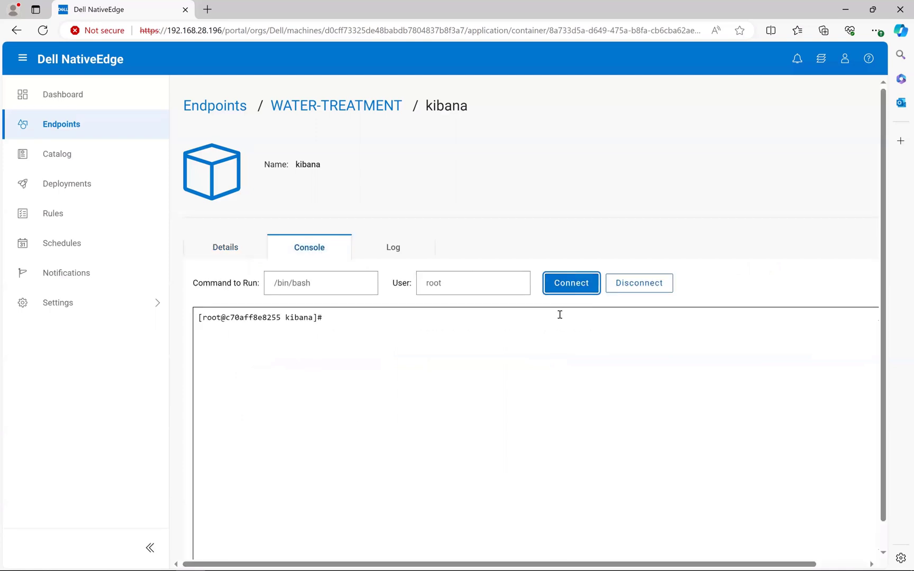
text(ls)
key(Return)
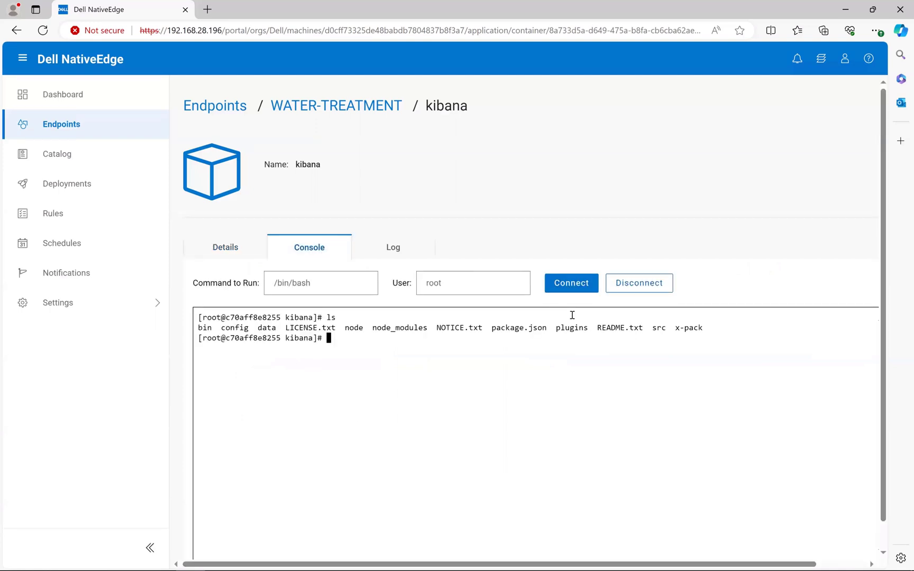
text(top)
key(Return)
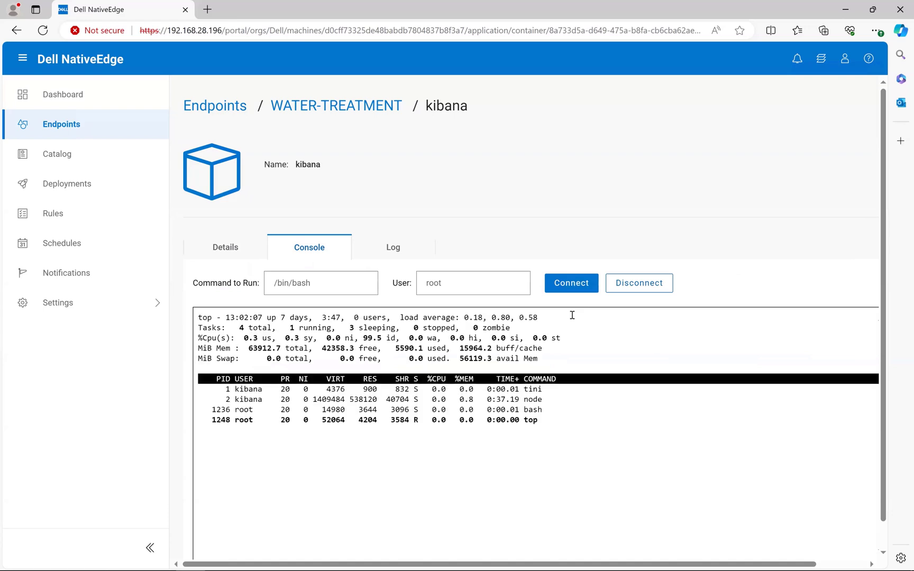
click(393, 249)
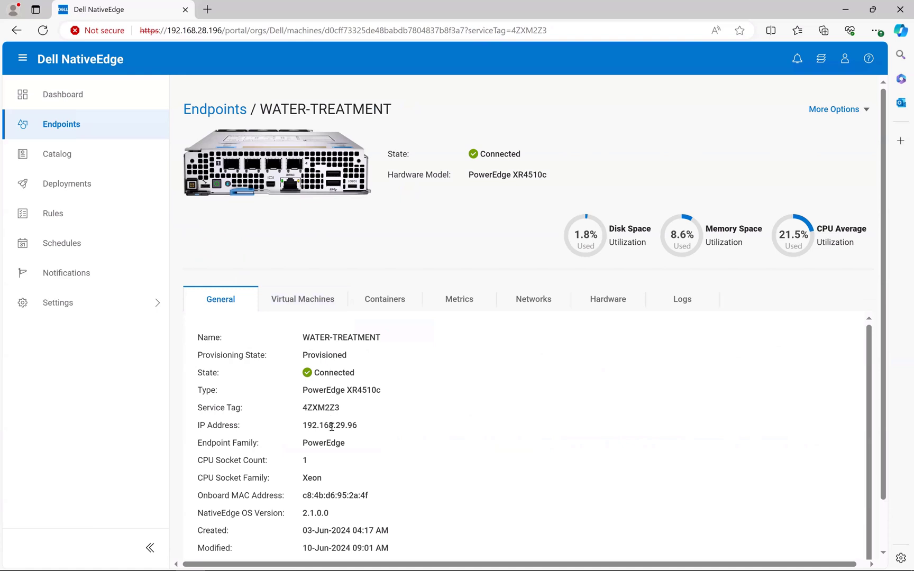
Copy the WATER-TREATMENT endpoint's IP address from its general details and load it on port 8081 in a new browser tab.
double_click(331, 426)
right_click(332, 430)
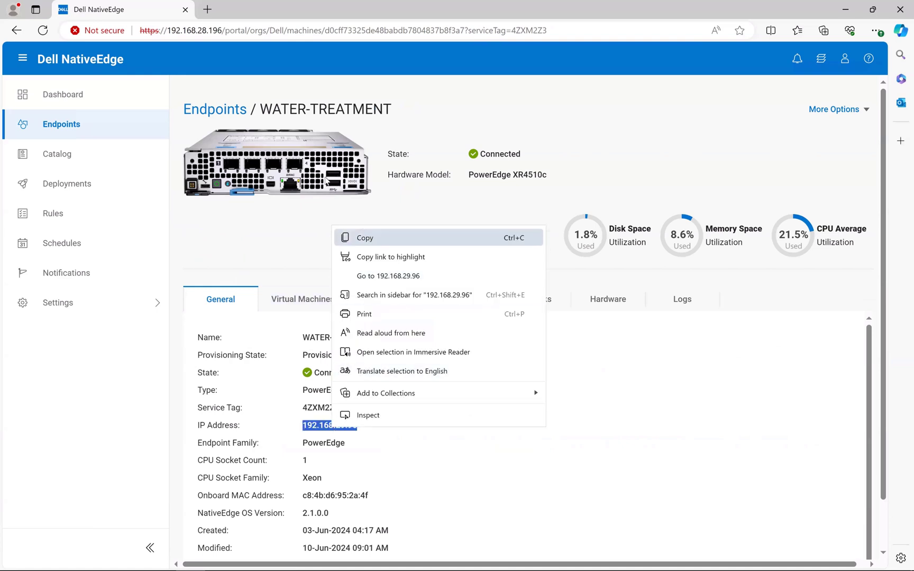
click(339, 237)
click(210, 10)
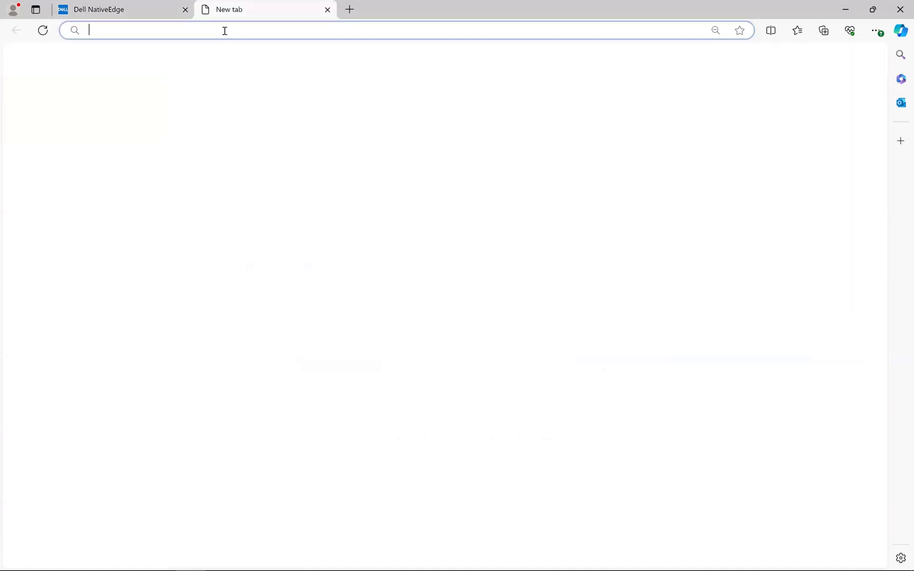
key(ctrl+v)
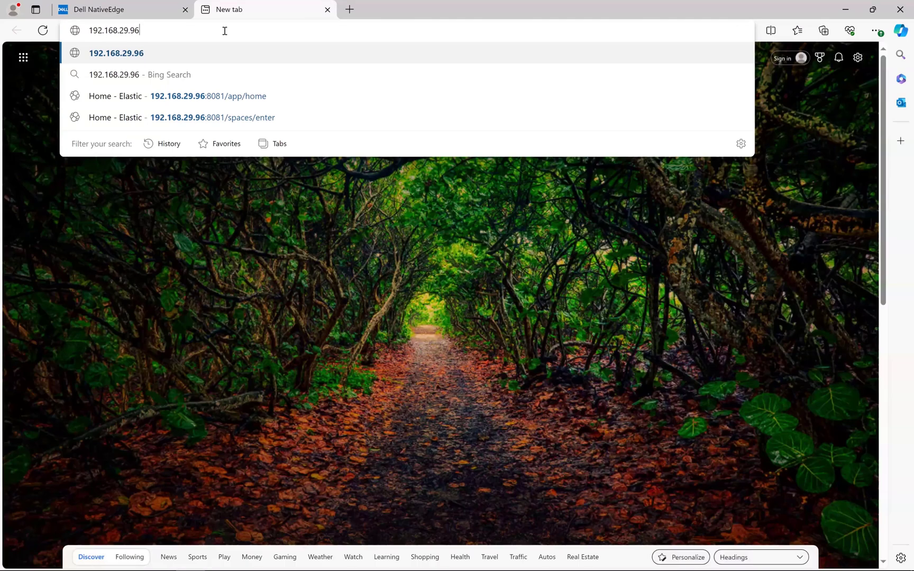
text(:8081)
key(Return)
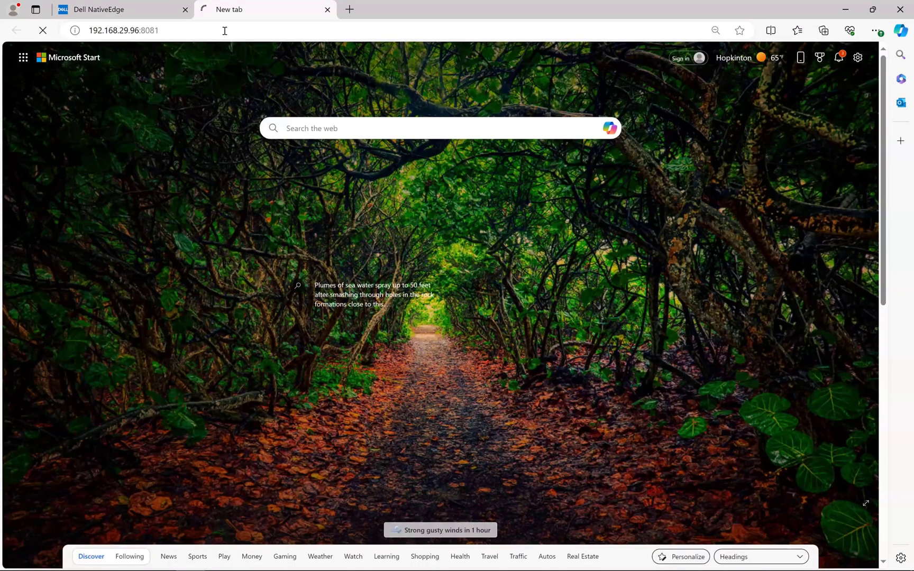